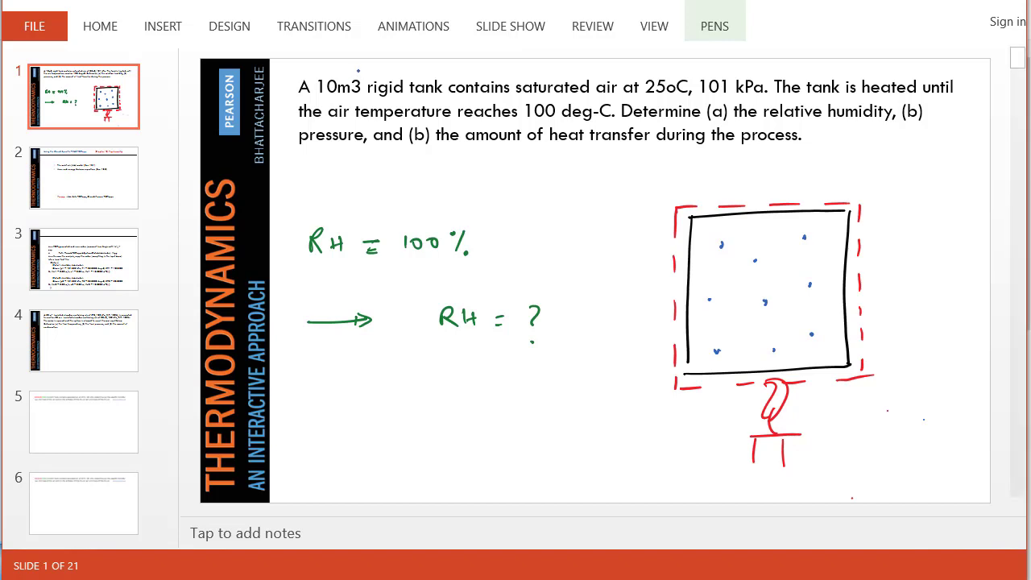
Step: Circle in blue ink the tank volume, initial conditions, saturated air, 100 deg-C, pressure and both RH notes on slide 1
mouse_move(363, 63)
left_mouse_down()
mouse_move(338, 113)
mouse_move(364, 67)
left_mouse_up()
mouse_move(763, 72)
left_mouse_down()
mouse_move(649, 65)
mouse_move(747, 114)
mouse_move(769, 78)
left_mouse_up()
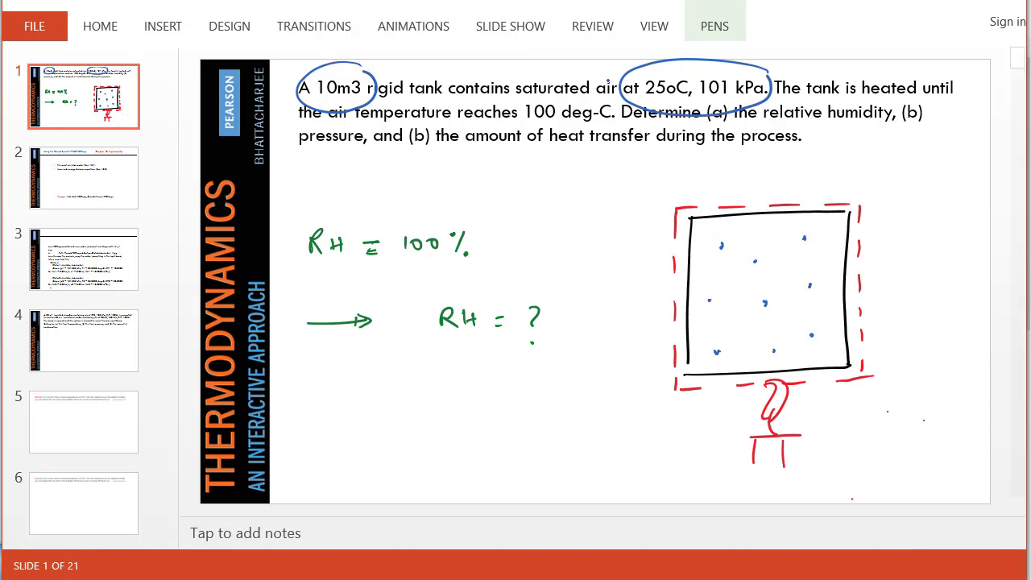
mouse_move(613, 68)
left_mouse_down()
mouse_move(593, 67)
mouse_move(567, 119)
mouse_move(619, 68)
left_mouse_up()
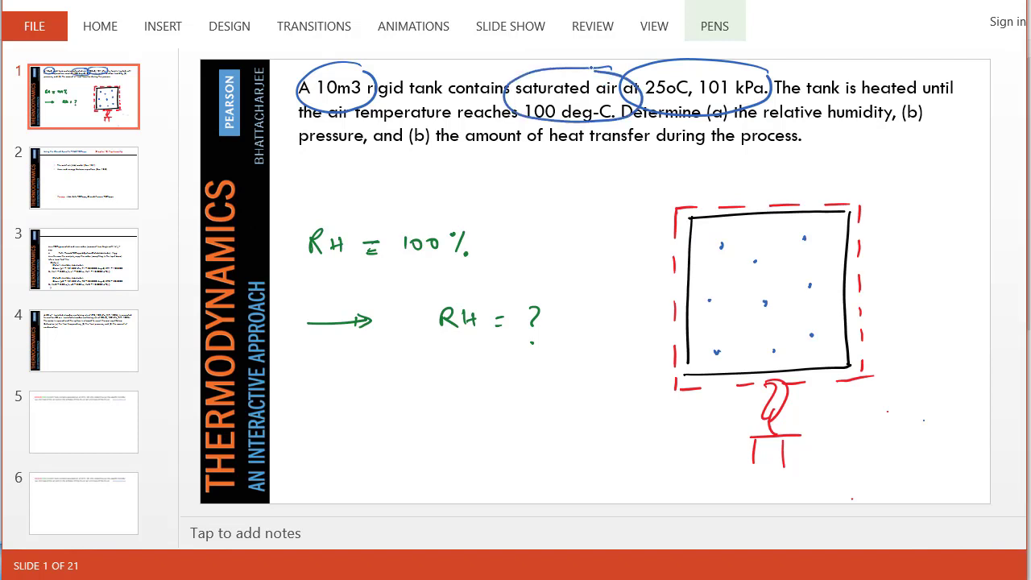
mouse_move(310, 280)
left_mouse_down()
mouse_move(359, 286)
mouse_move(300, 211)
mouse_move(315, 281)
left_mouse_up()
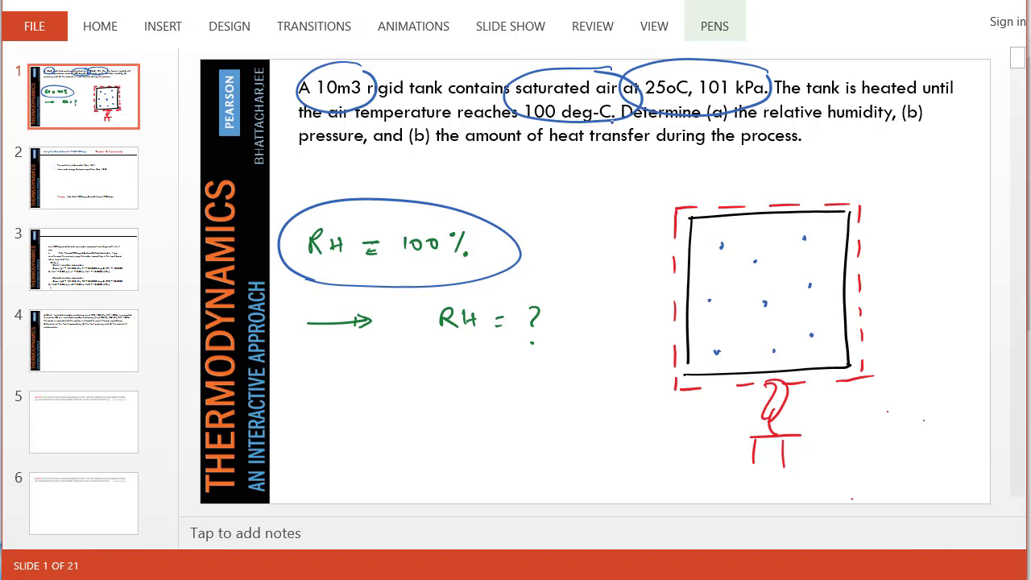
mouse_move(624, 95)
left_mouse_down()
mouse_move(577, 132)
mouse_move(617, 119)
mouse_move(556, 97)
left_mouse_up()
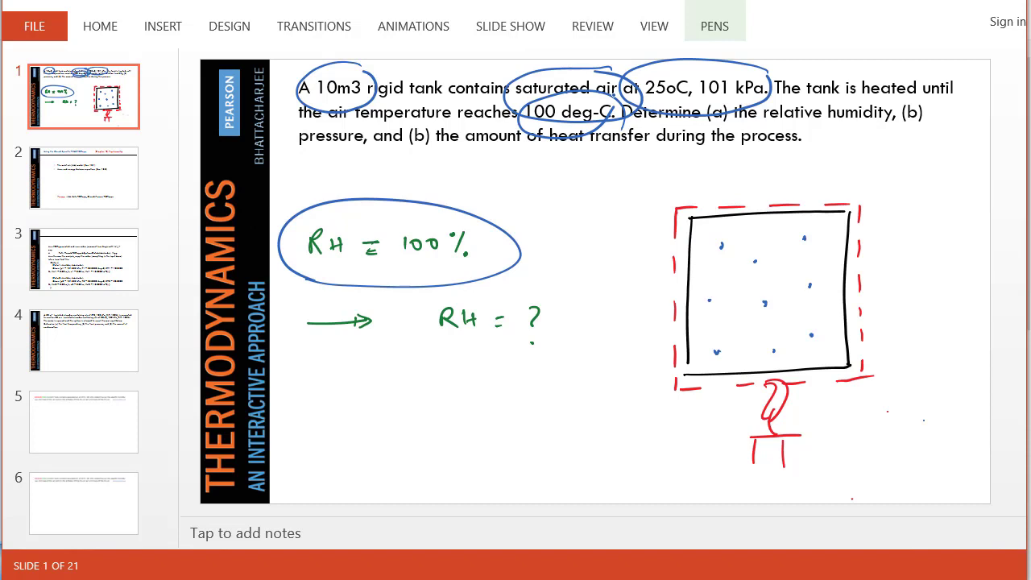
mouse_move(569, 295)
left_mouse_down()
mouse_move(452, 354)
mouse_move(579, 307)
left_mouse_up()
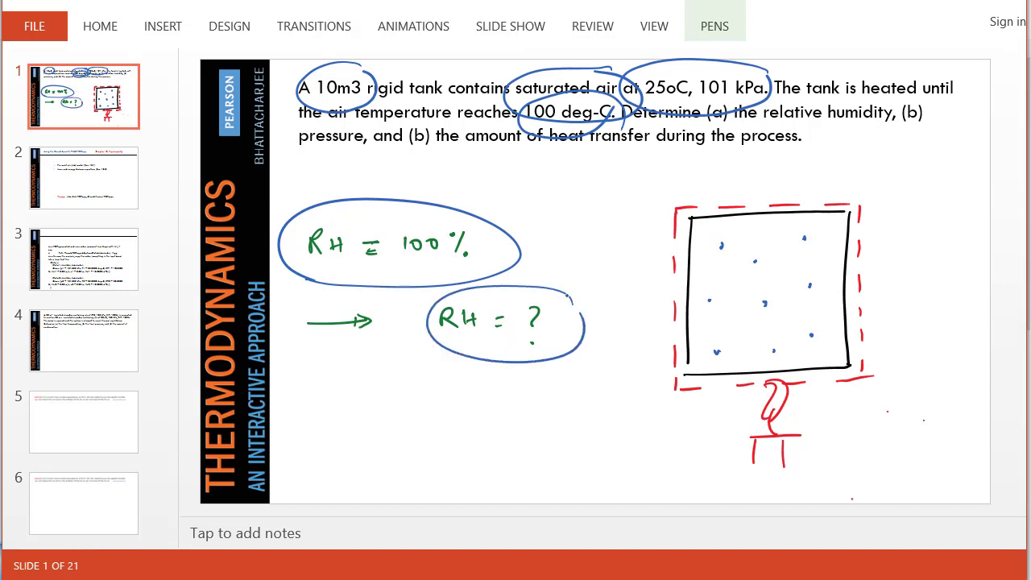
mouse_move(363, 121)
left_mouse_down()
mouse_move(306, 163)
mouse_move(372, 136)
left_mouse_up()
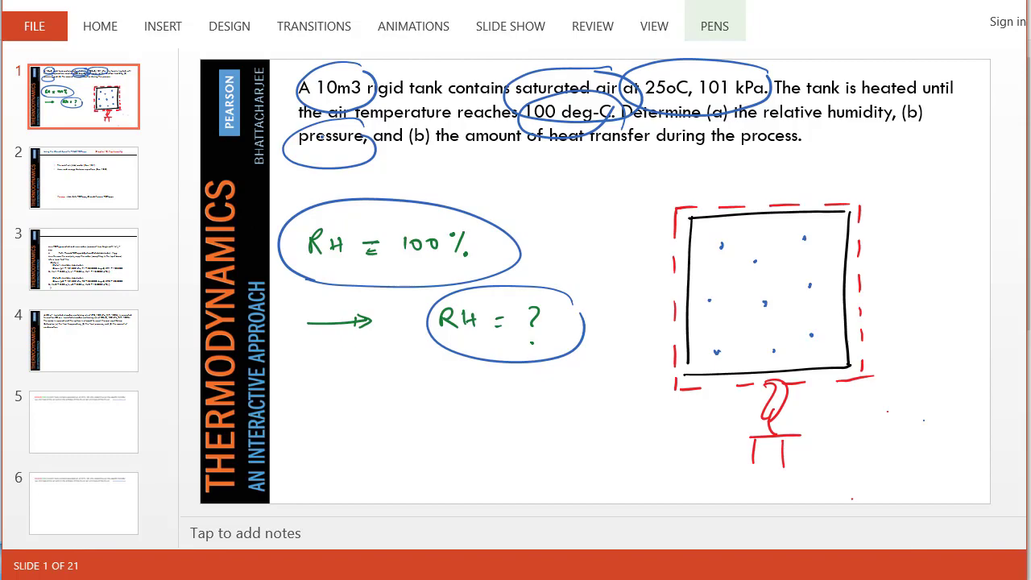
Step: Switch to the browser and open the HVAC TESTapp for closed-process psychrometry from the thermofluids.net TESTapps map
key("alt+Tab")
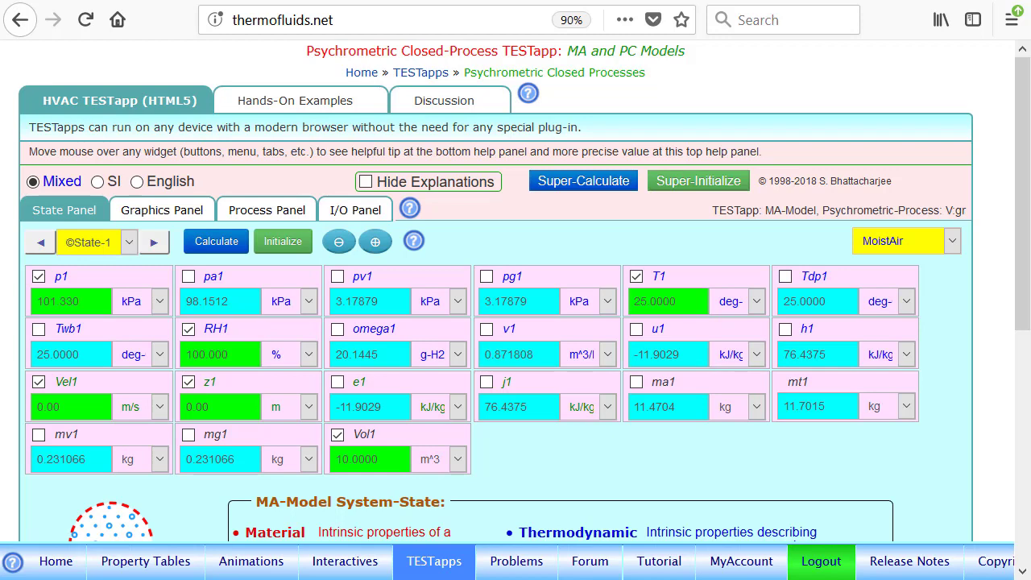
left_click(117, 19)
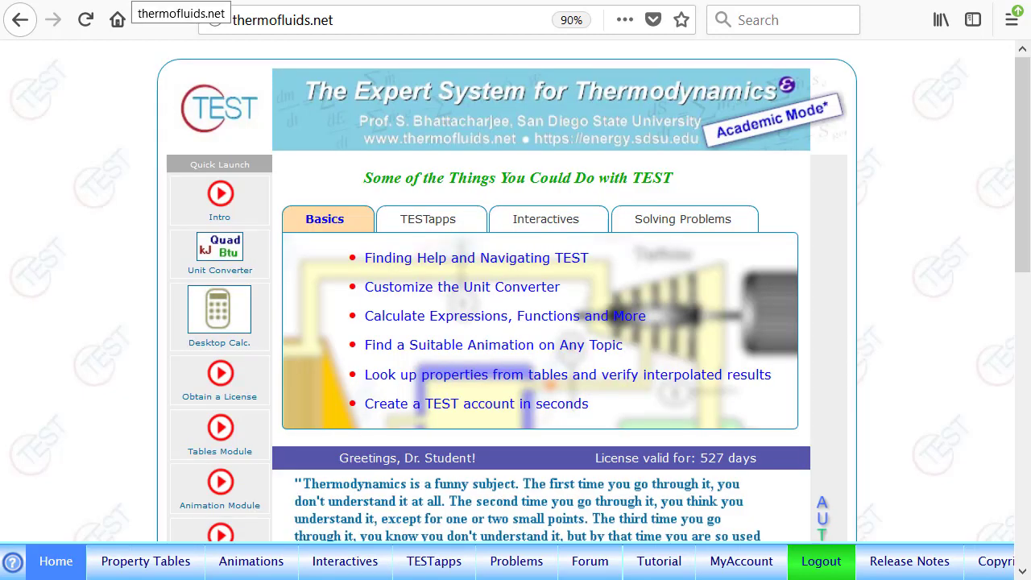
left_click(431, 563)
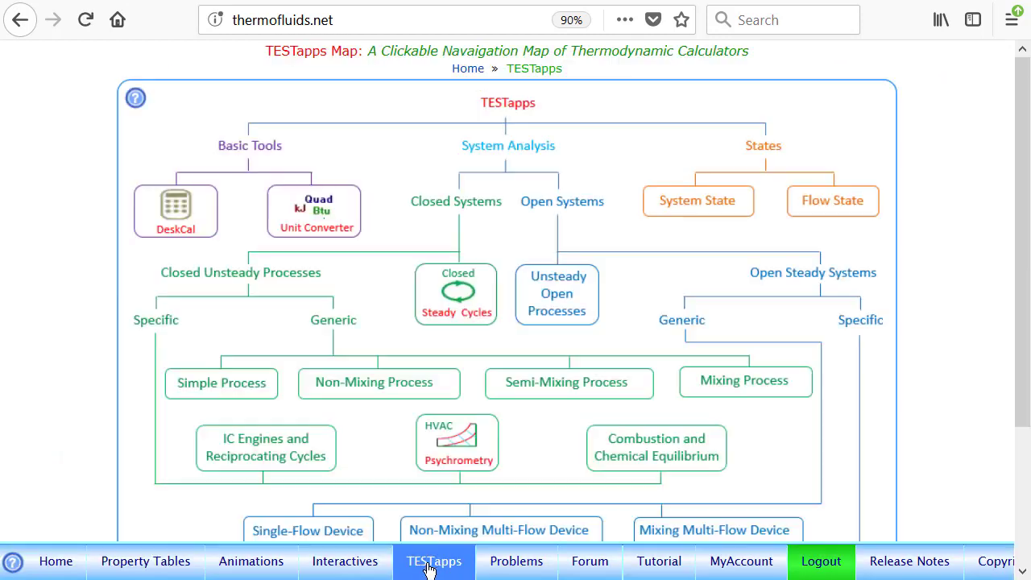
scroll(1020, 196, "down", 2)
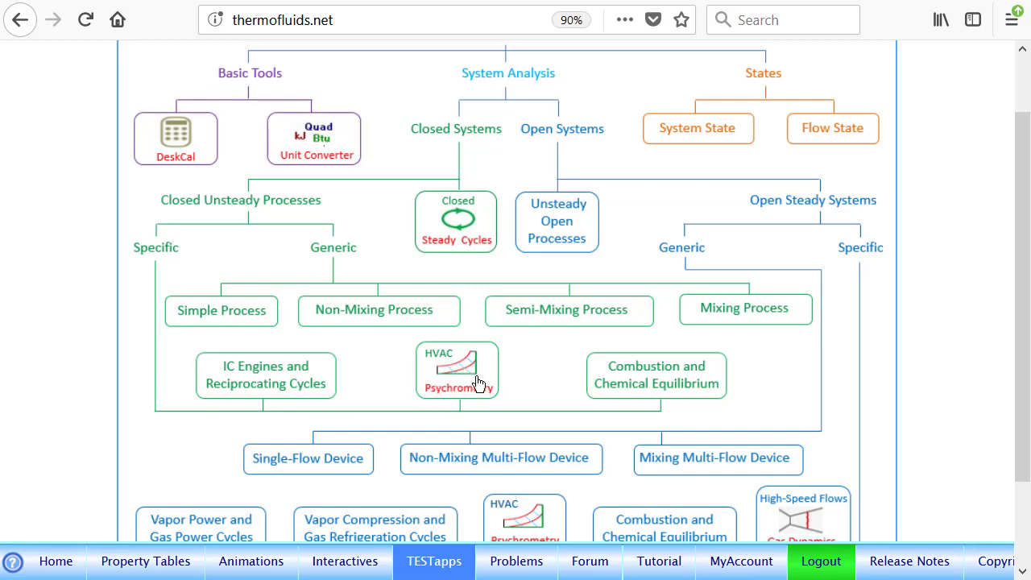
mouse_move(471, 378)
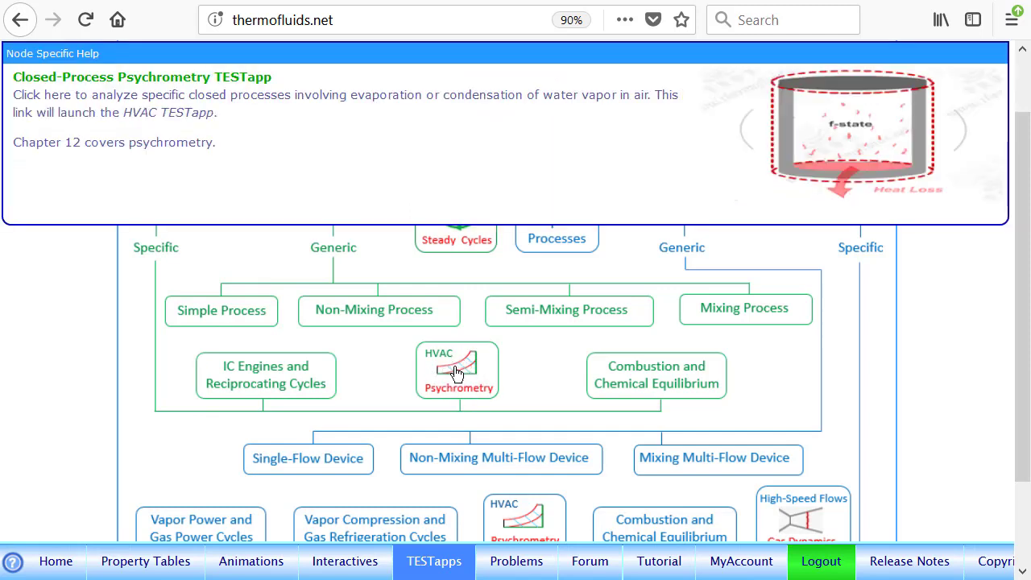
left_click(456, 372)
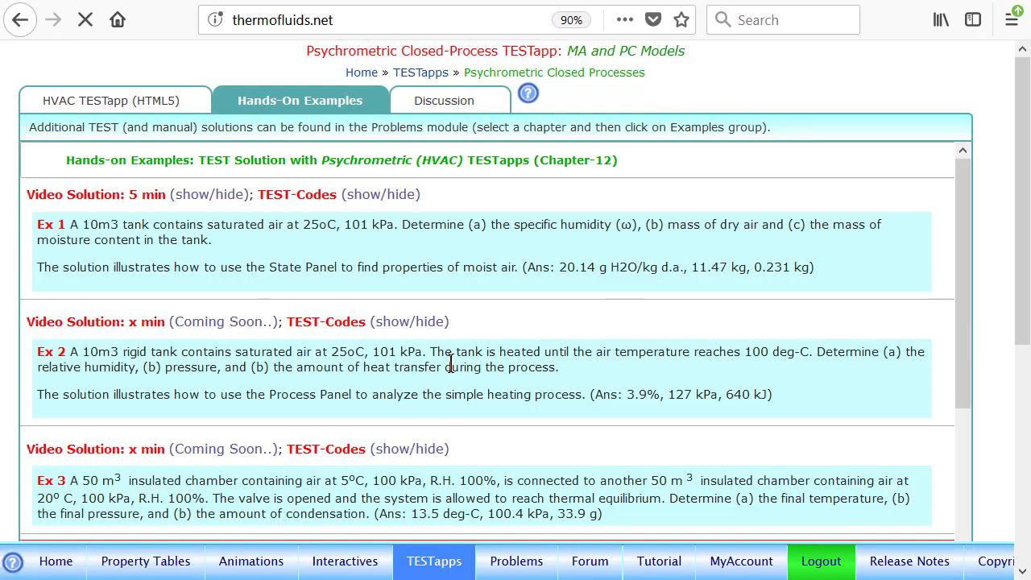
left_click(86, 102)
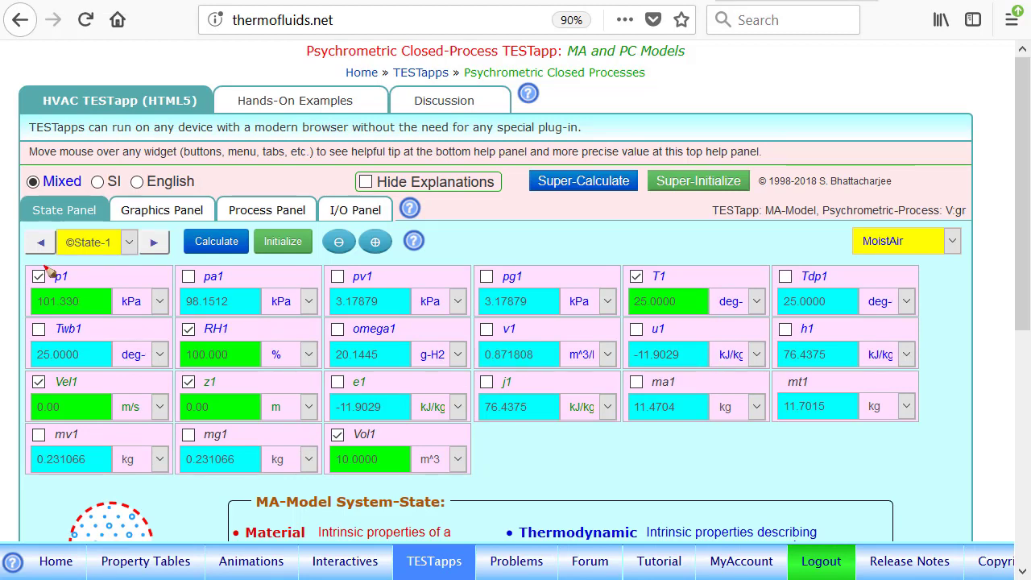
Step: Circle the State-1 inputs p1, Vol1, T1 and RH1 in red
mouse_move(50, 261)
left_mouse_down()
mouse_move(44, 300)
mouse_move(65, 264)
left_mouse_up()
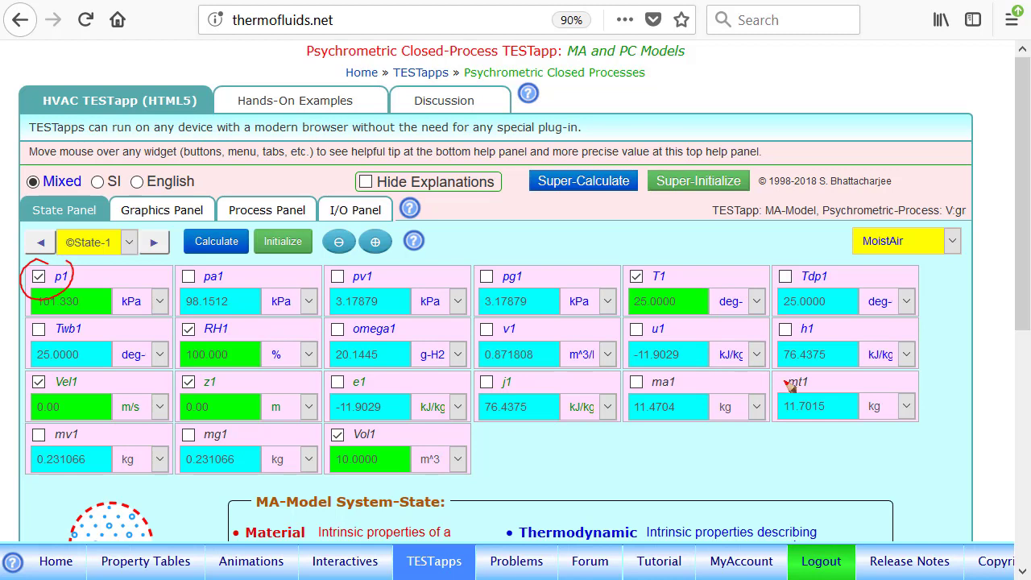
mouse_move(351, 426)
left_mouse_down()
mouse_move(356, 448)
mouse_move(349, 429)
left_mouse_up()
mouse_move(644, 259)
left_mouse_down()
mouse_move(655, 290)
mouse_move(647, 258)
left_mouse_up()
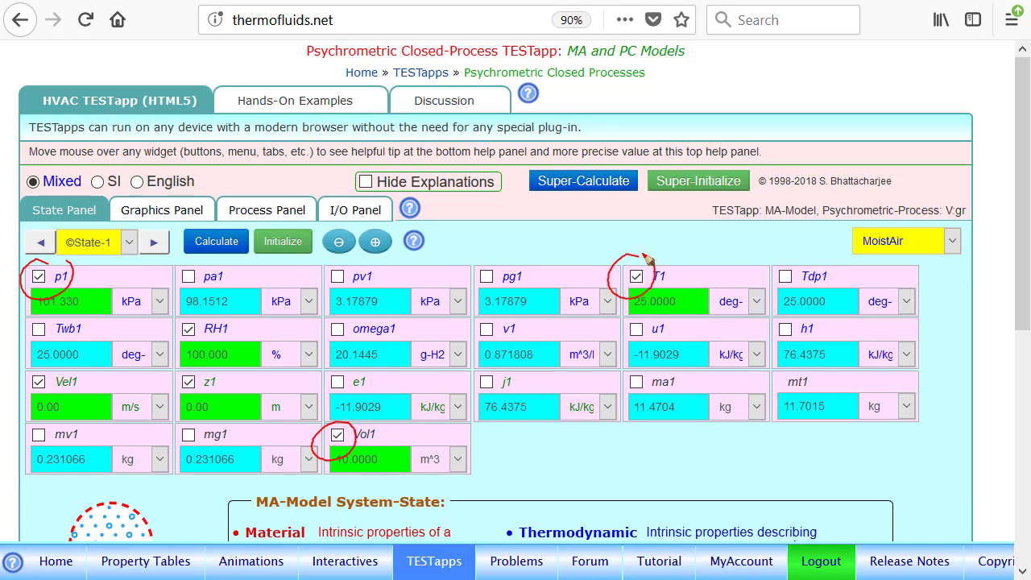
mouse_move(203, 319)
left_mouse_down()
mouse_move(217, 340)
mouse_move(206, 323)
left_mouse_up()
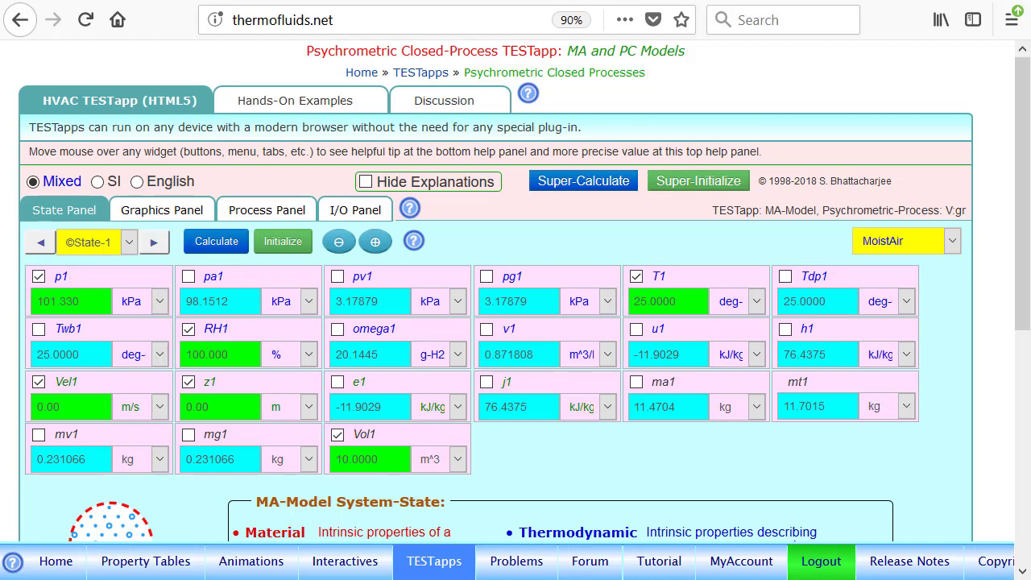
Step: Show State-2, circle Vol2, T2, ma2, mv2, p2 and RH2 in red, and clear the markings
left_click(151, 242)
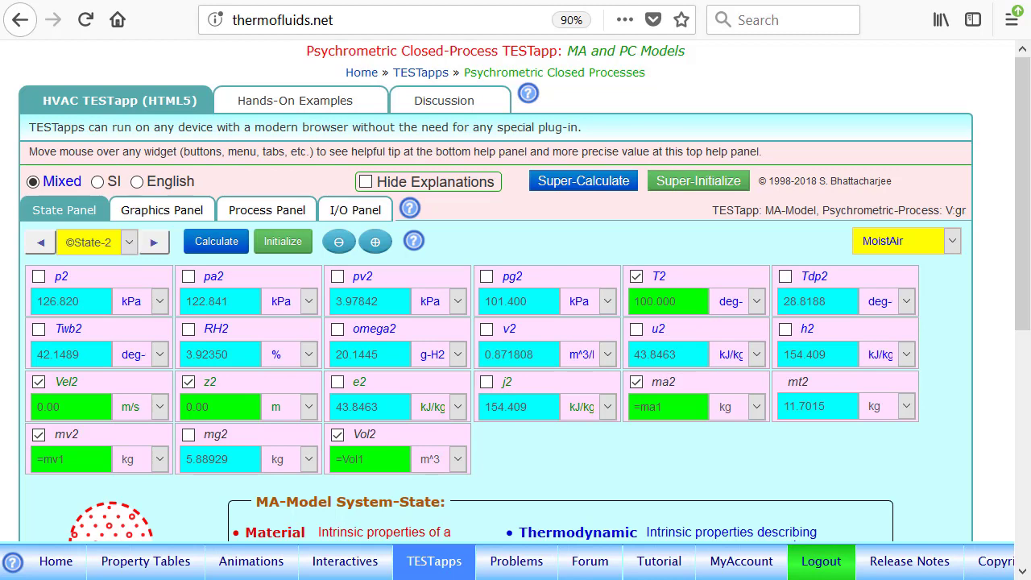
mouse_move(378, 419)
left_mouse_down()
mouse_move(337, 428)
mouse_move(389, 439)
mouse_move(364, 420)
left_mouse_up()
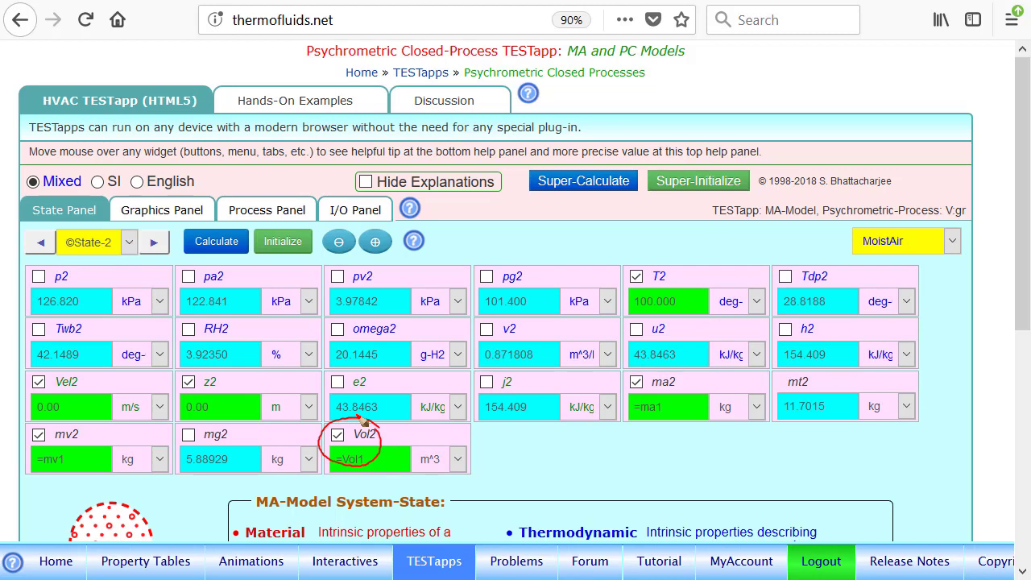
mouse_move(650, 256)
left_mouse_down()
mouse_move(645, 310)
mouse_move(673, 267)
left_mouse_up()
mouse_move(654, 373)
left_mouse_down()
mouse_move(641, 367)
mouse_move(674, 439)
mouse_move(637, 367)
left_mouse_up()
mouse_move(50, 420)
left_mouse_down()
mouse_move(76, 486)
mouse_move(62, 426)
left_mouse_up()
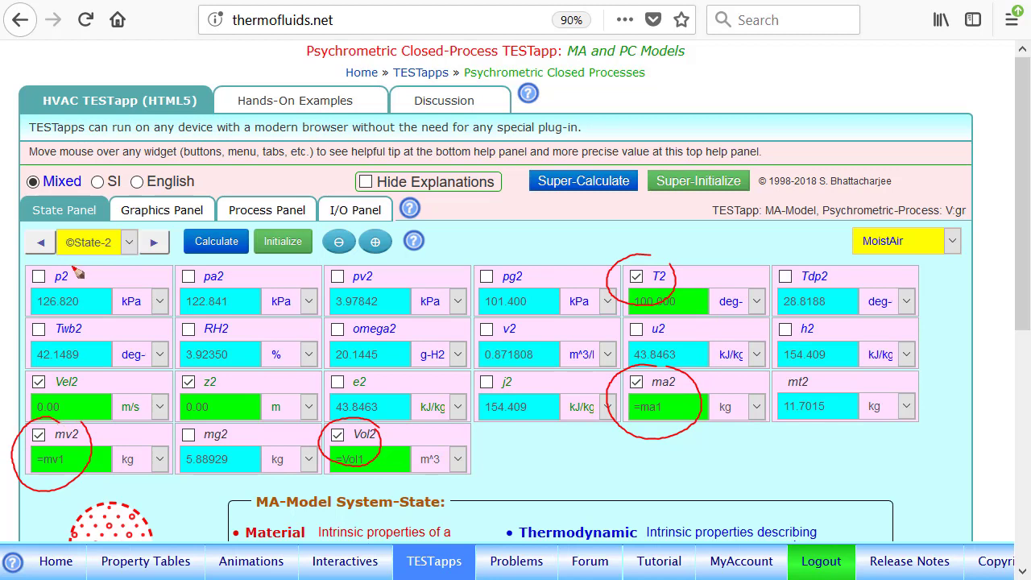
mouse_move(66, 269)
left_mouse_down()
mouse_move(66, 322)
mouse_move(56, 265)
left_mouse_up()
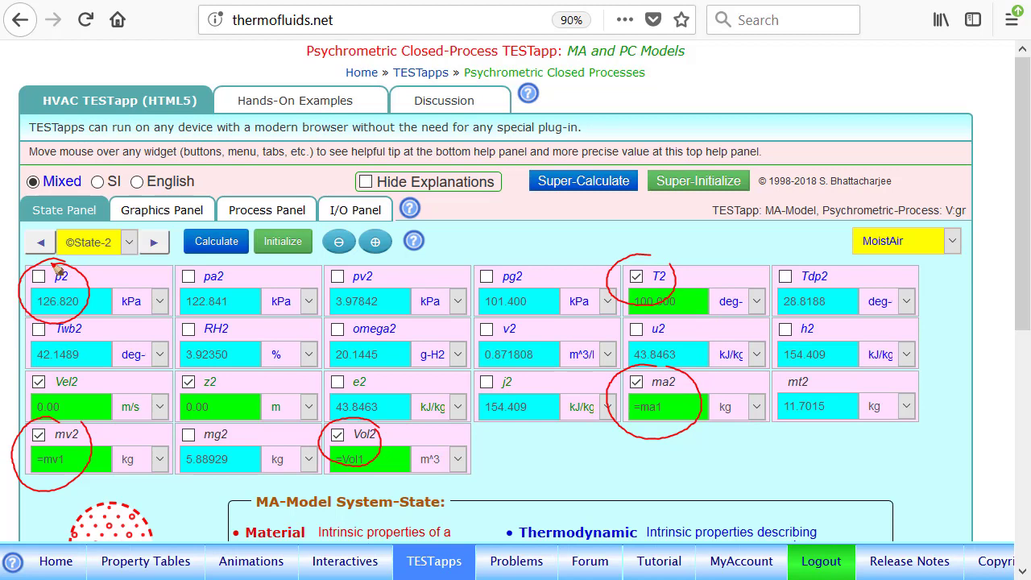
mouse_move(234, 322)
left_mouse_down()
mouse_move(161, 364)
mouse_move(249, 332)
left_mouse_up()
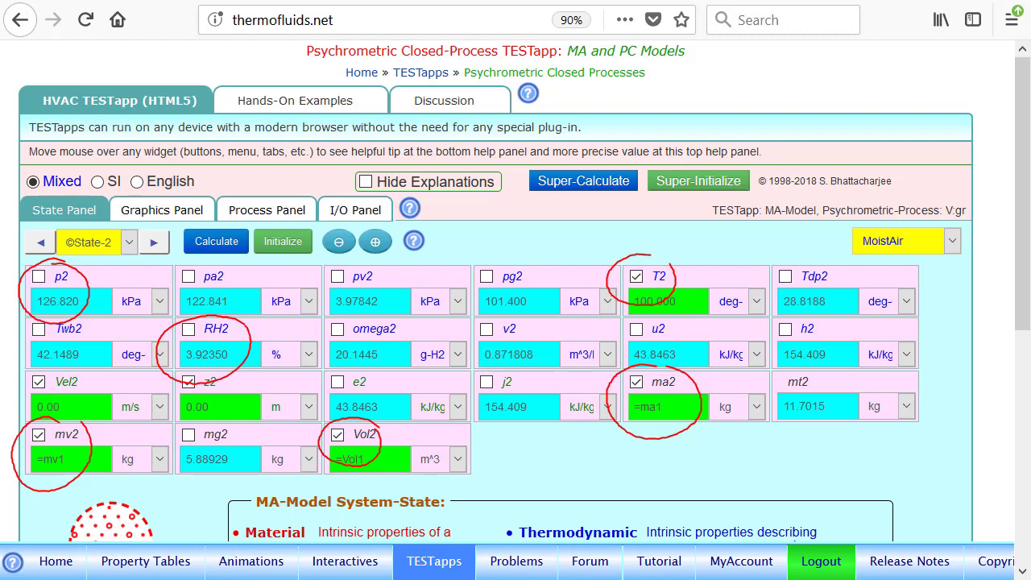
key("Escape")
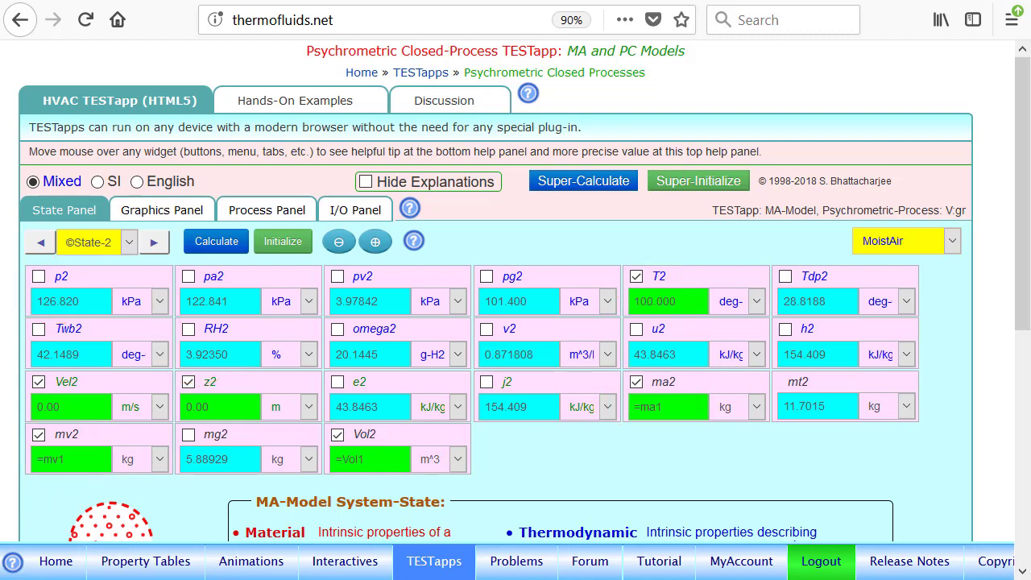
Step: Display the omega-T diagram for MoistAir and inspect the State 1 point on it
left_click(159, 212)
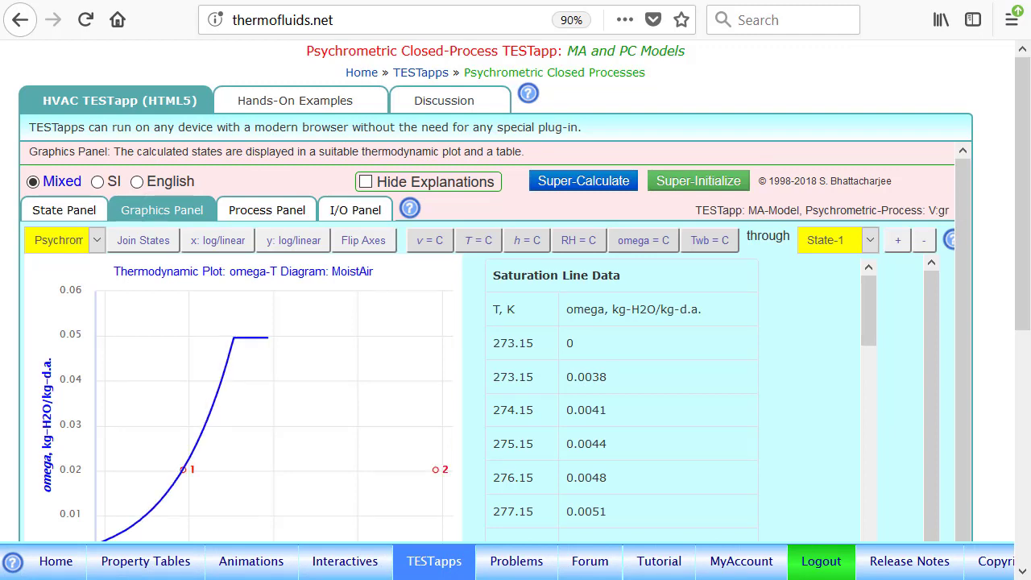
mouse_move(160, 481)
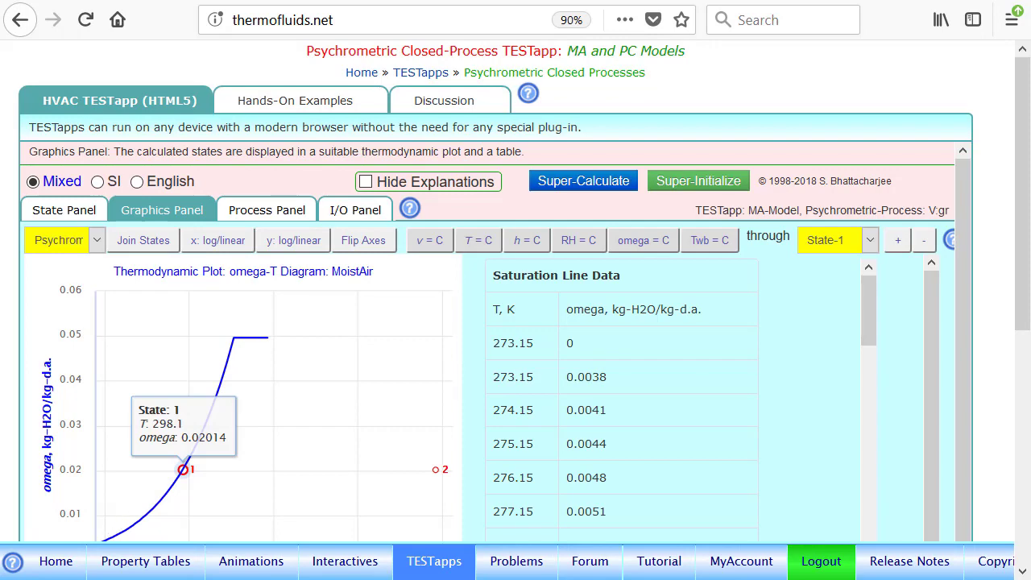
Step: Review the process analysis, circle the heat transfer Q1, and check State-2 before returning to Process-1
left_click(271, 212)
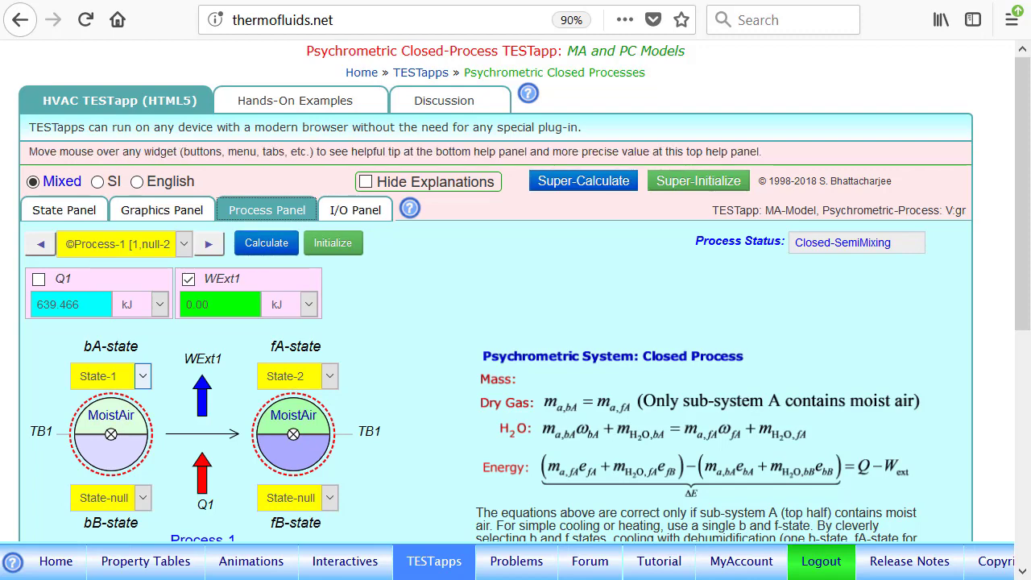
mouse_move(80, 262)
left_mouse_down()
mouse_move(38, 264)
mouse_move(160, 318)
mouse_move(71, 260)
left_mouse_up()
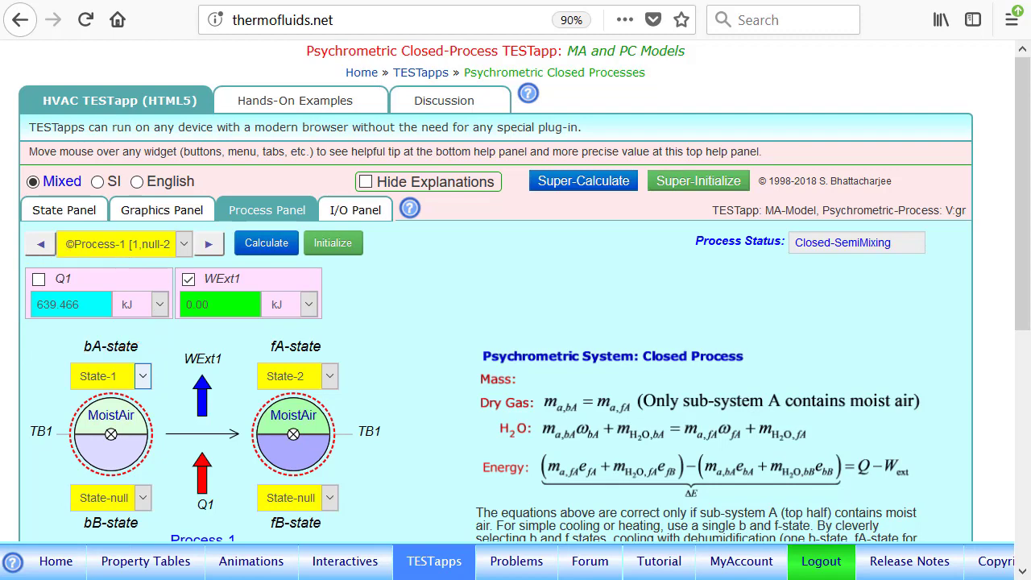
left_click(63, 210)
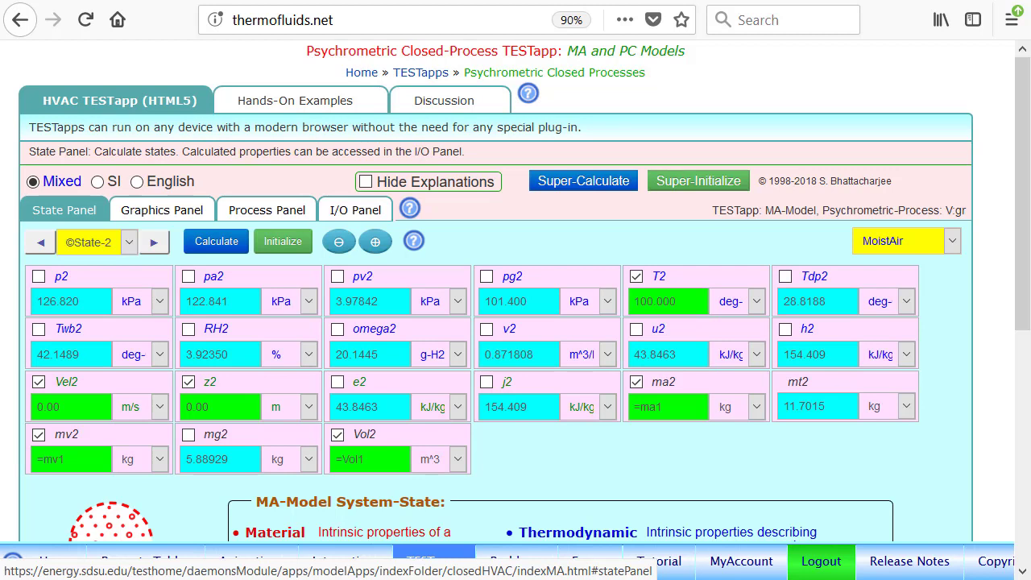
left_click(266, 211)
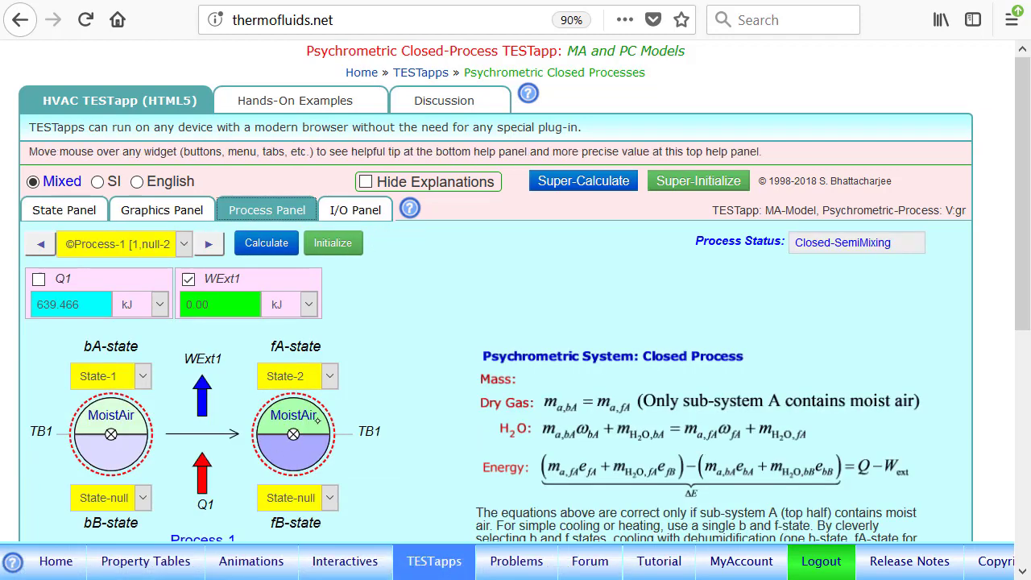